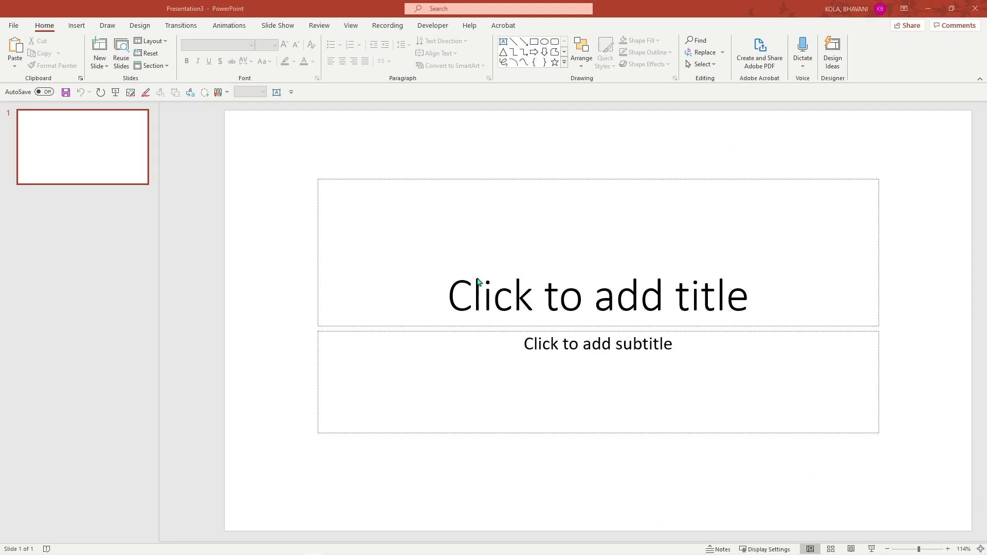
Open Design Ideas and browse the photo-based layout suggestions for the blank title slide.
click(833, 59)
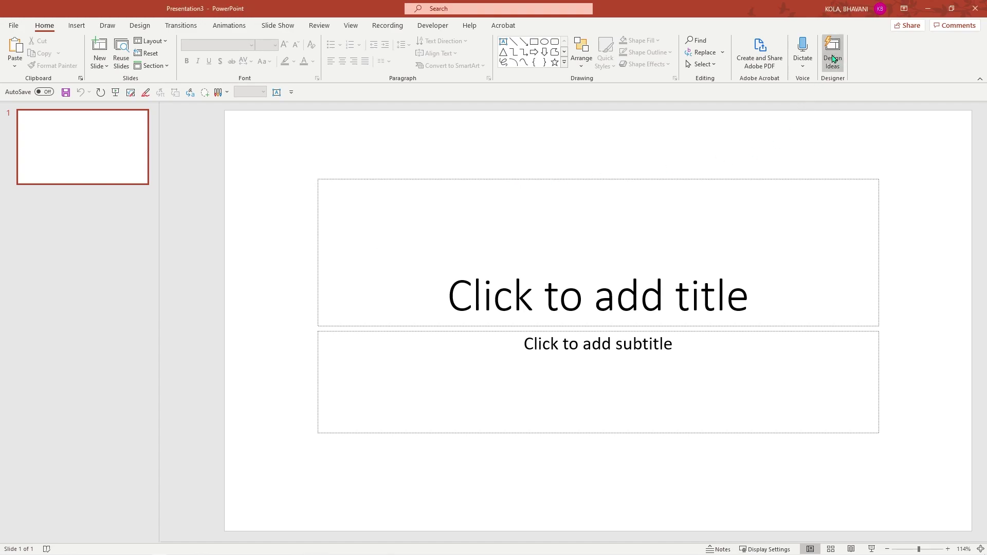
click(833, 58)
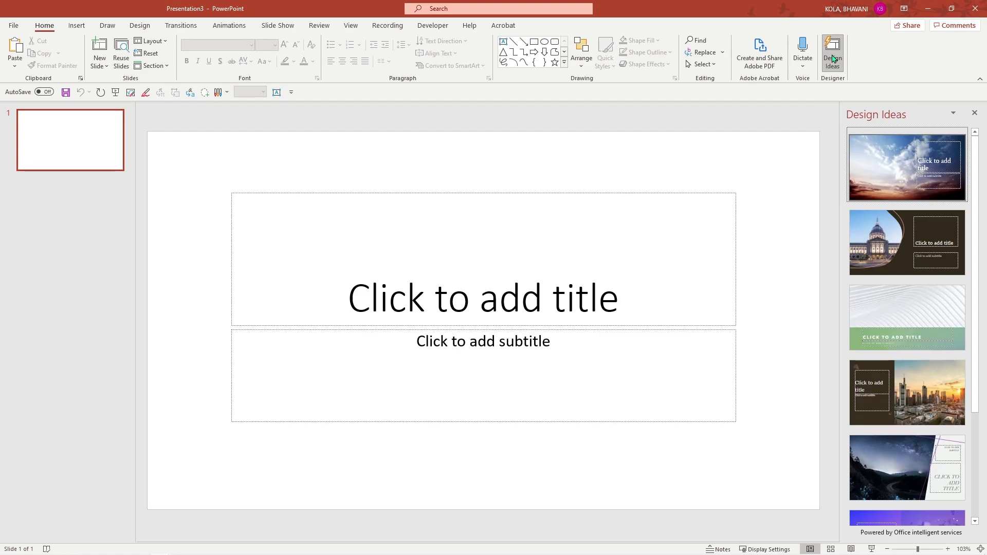
scroll(914, 293, down, 1)
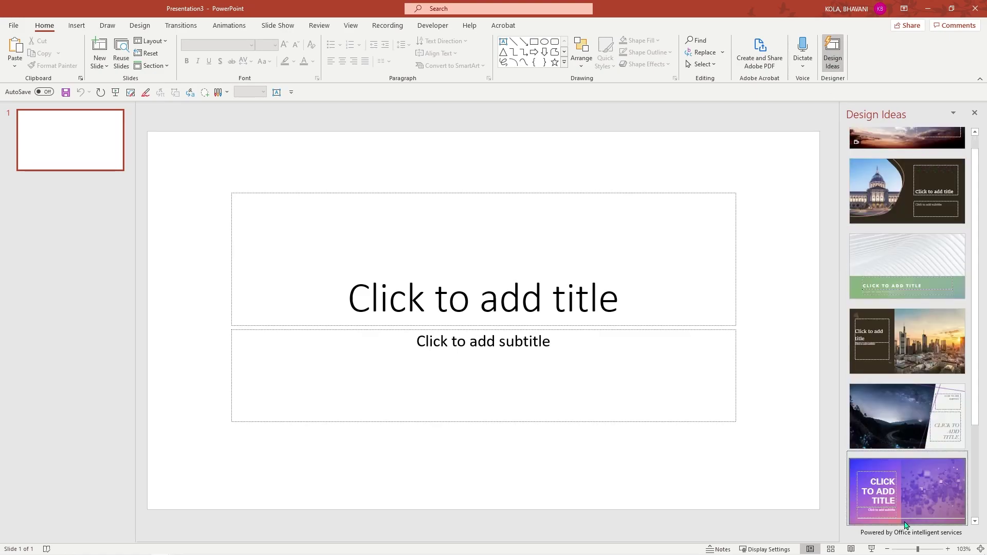
scroll(909, 218, up, 1)
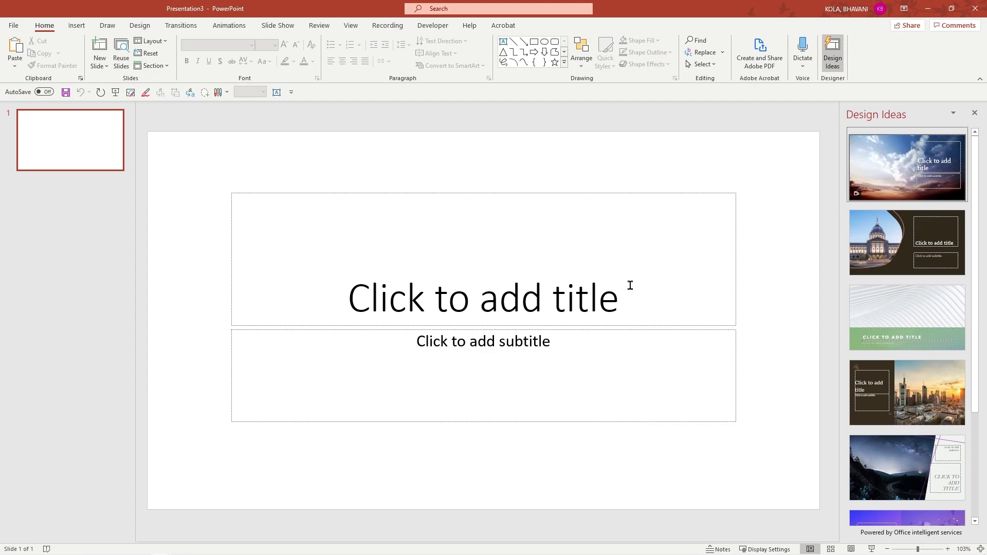
Type 'Meeting starts at 4pm' as the title, leaving the subtitle placeholder empty and deselected.
click(531, 298)
text(M)
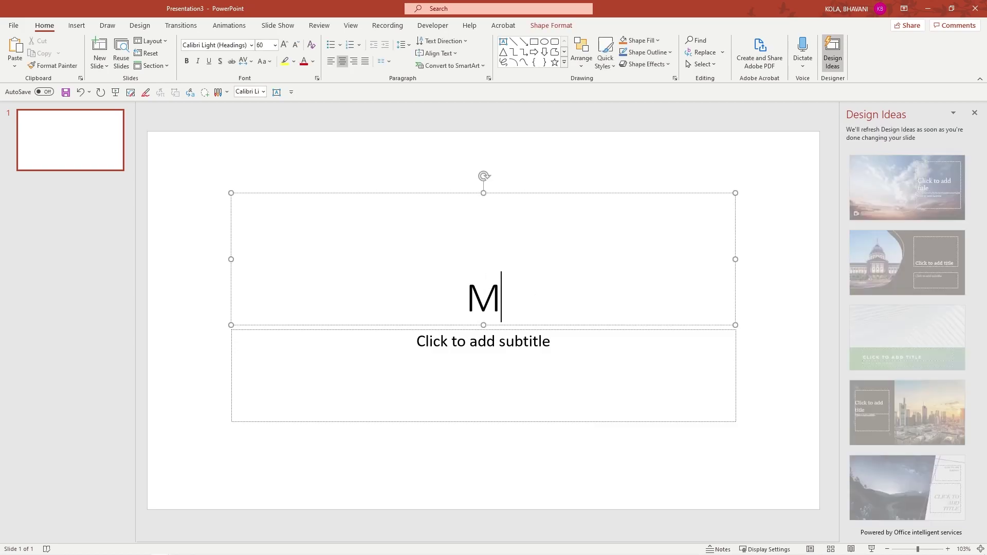
text(eeting start)
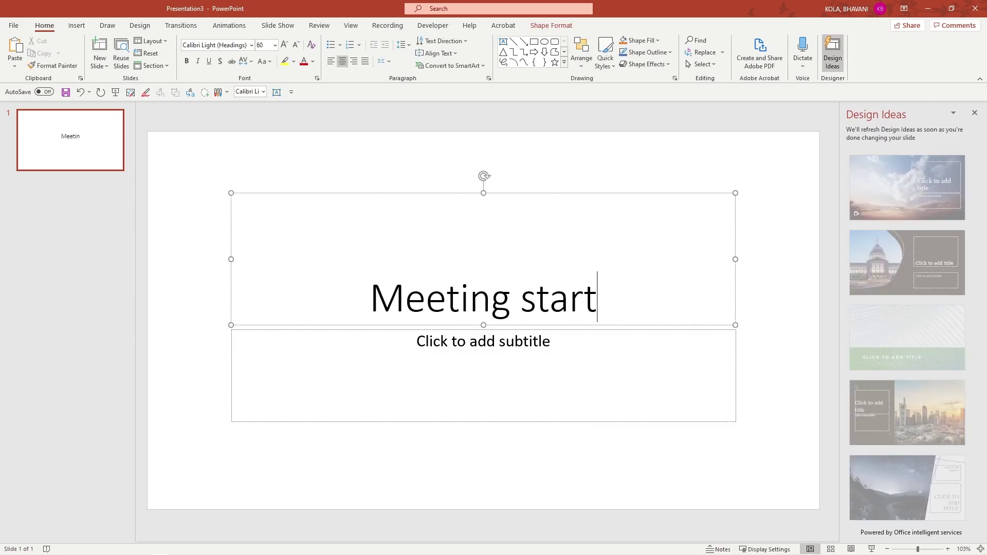
text(s at 4pm)
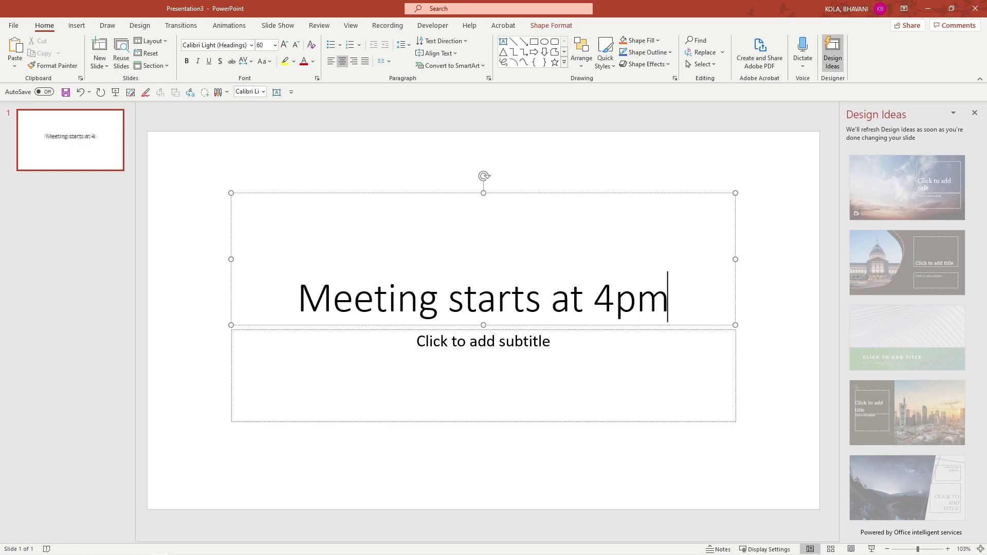
click(633, 367)
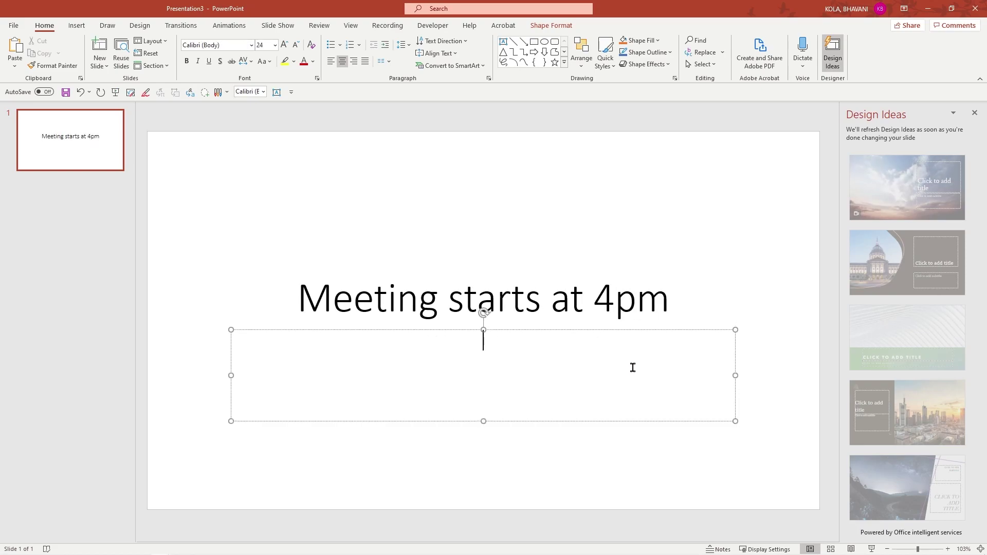
click(614, 329)
key(Escape)
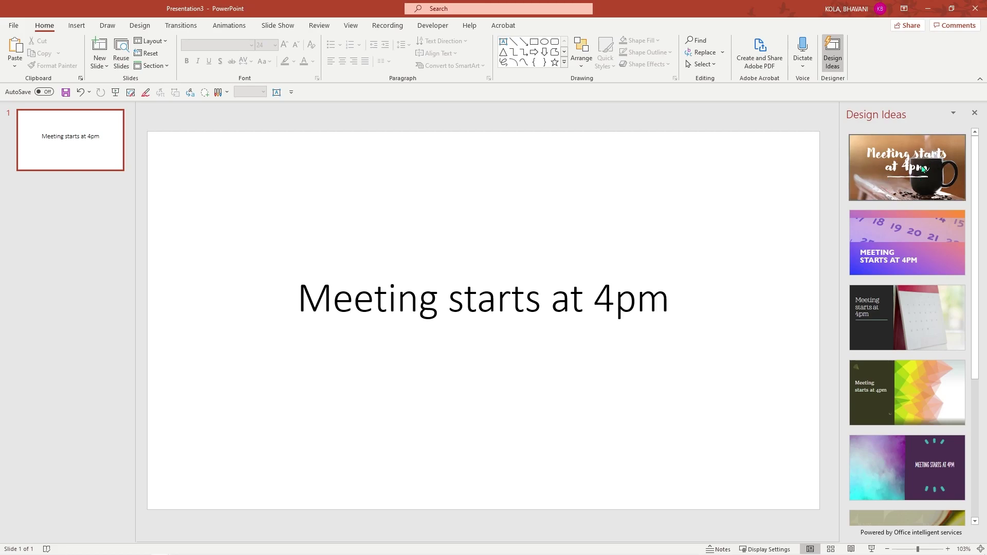
Apply the coffee-mug video Design Idea and preview its background video.
click(892, 174)
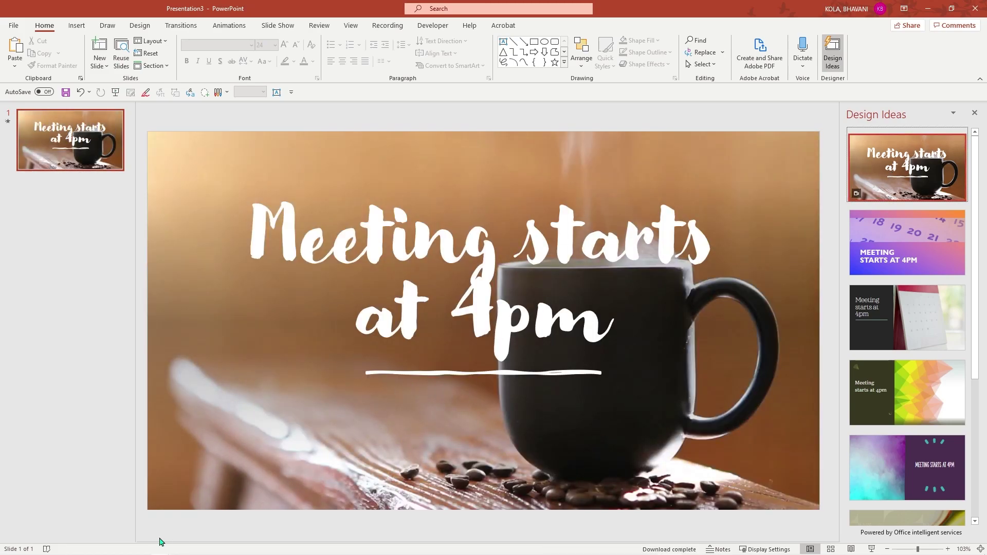
click(163, 521)
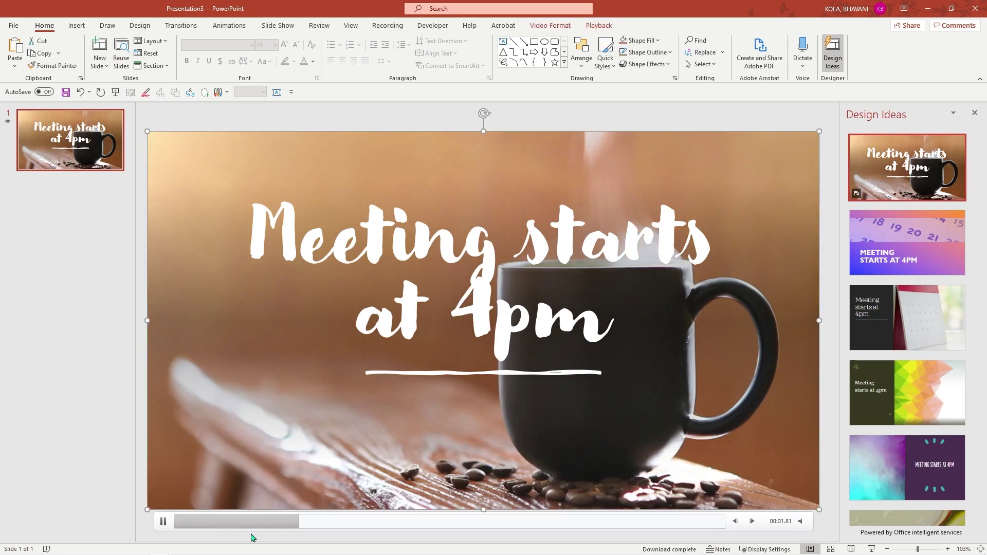
Shrink the title font two steps to 88 pt and move the title box up-left.
click(415, 250)
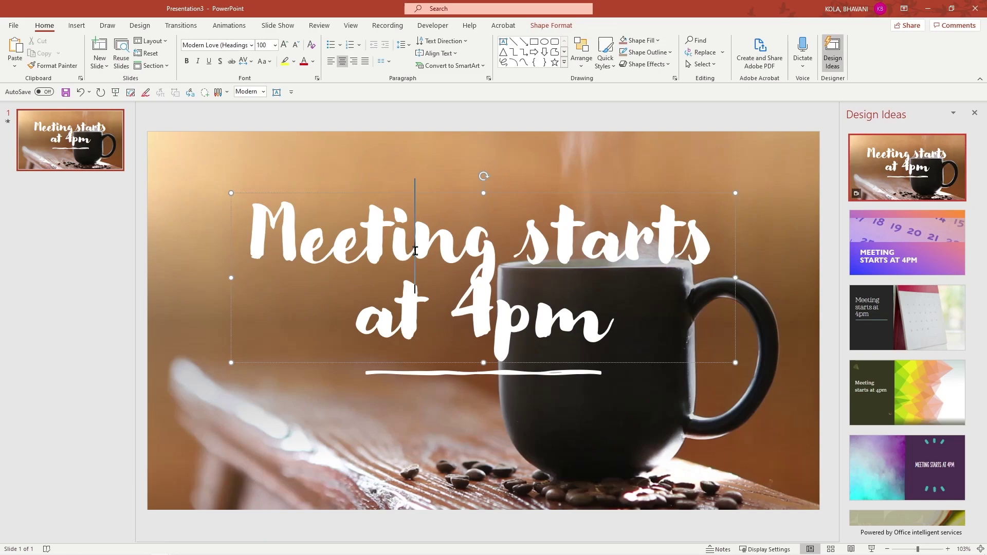
drag(641, 315, 252, 216)
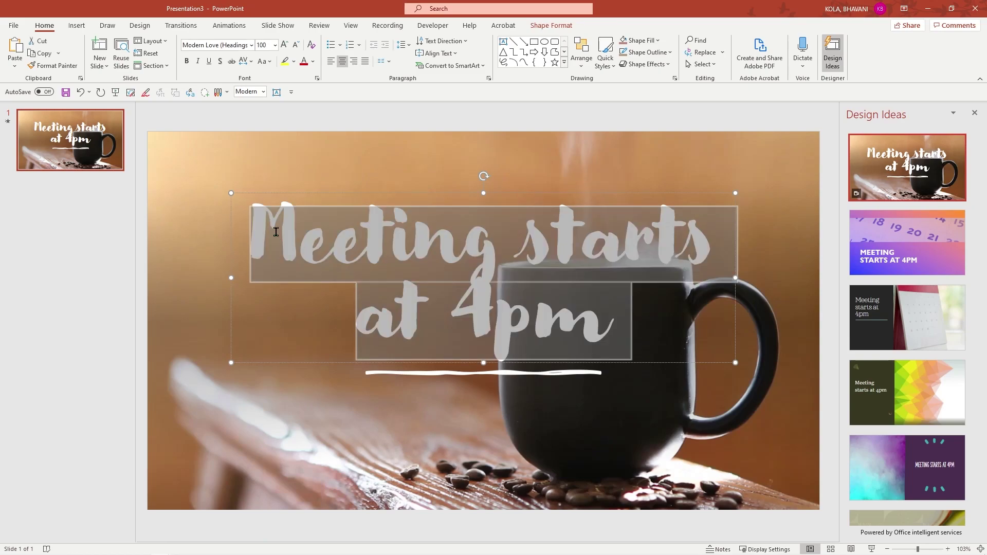
click(297, 45)
click(298, 46)
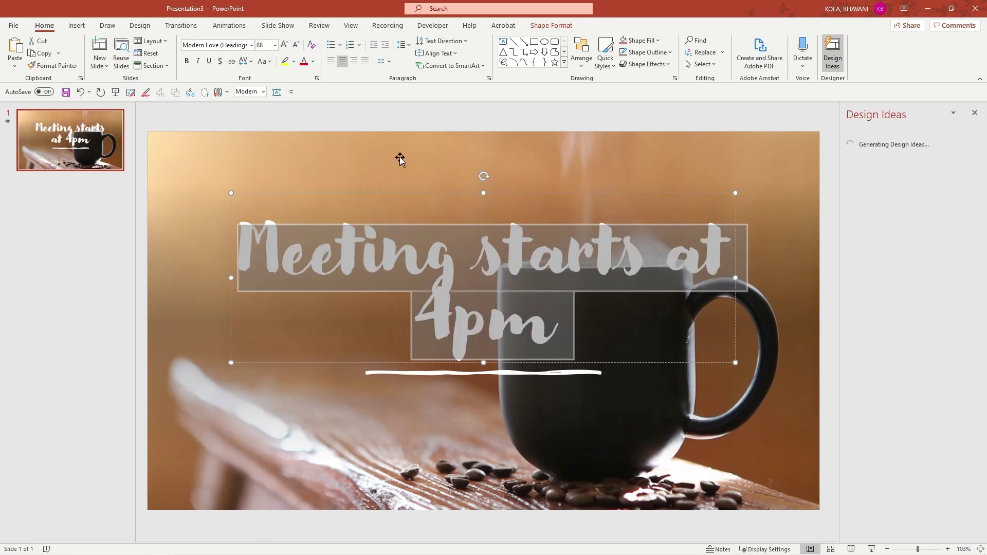
click(521, 193)
drag(522, 193, 449, 156)
click(458, 408)
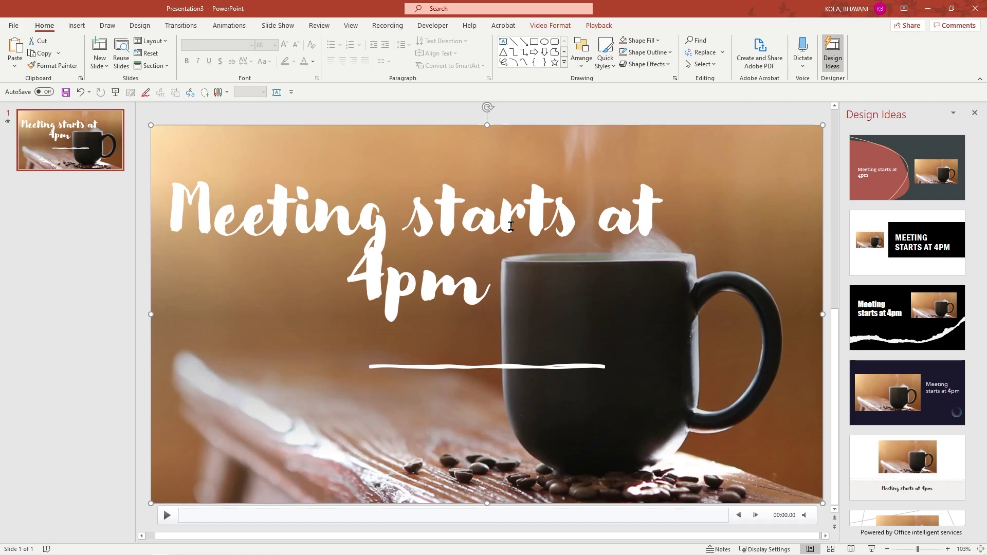
Insert the Downloads MP3 2019-04-20_-_Quiet_Time_-_David_Fesliyan as audio from this PC.
click(77, 25)
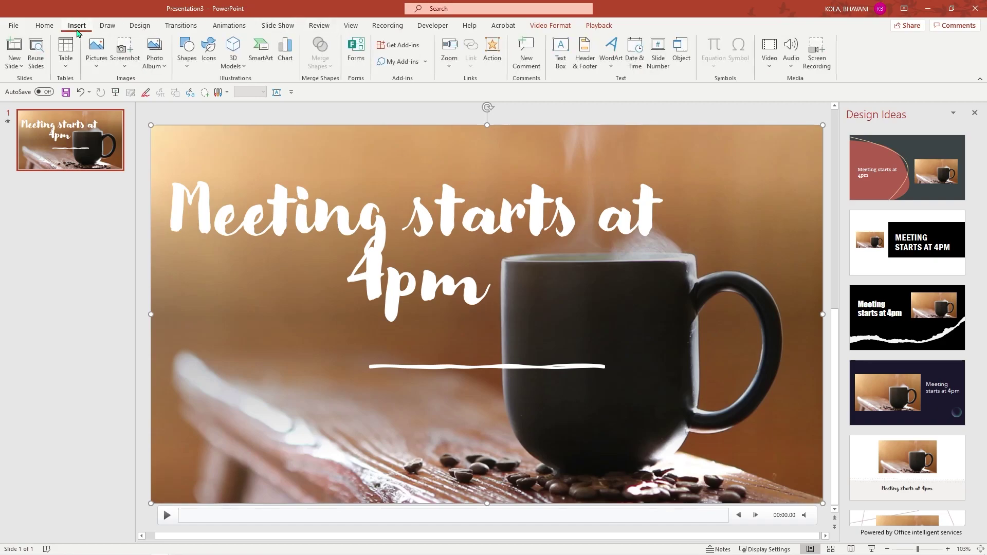
click(788, 53)
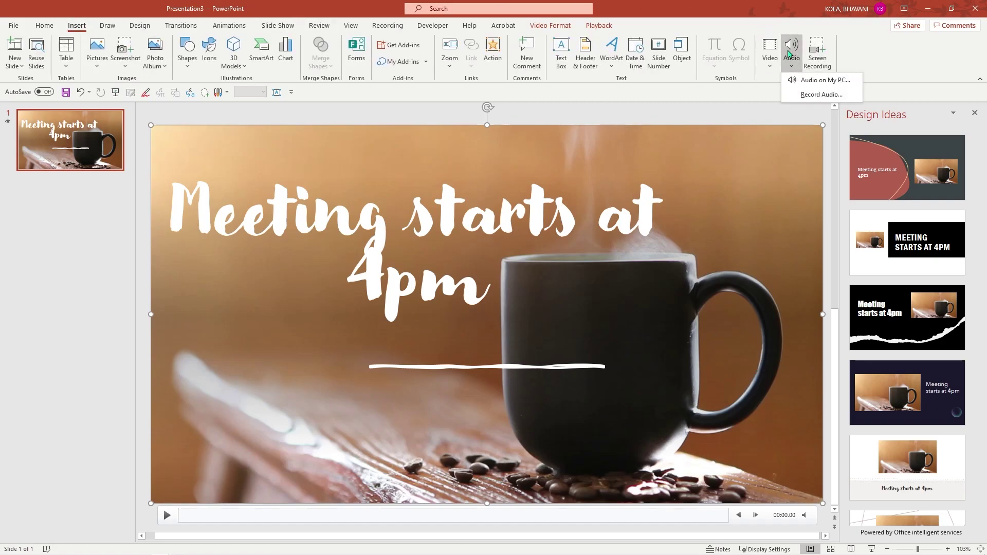
click(810, 83)
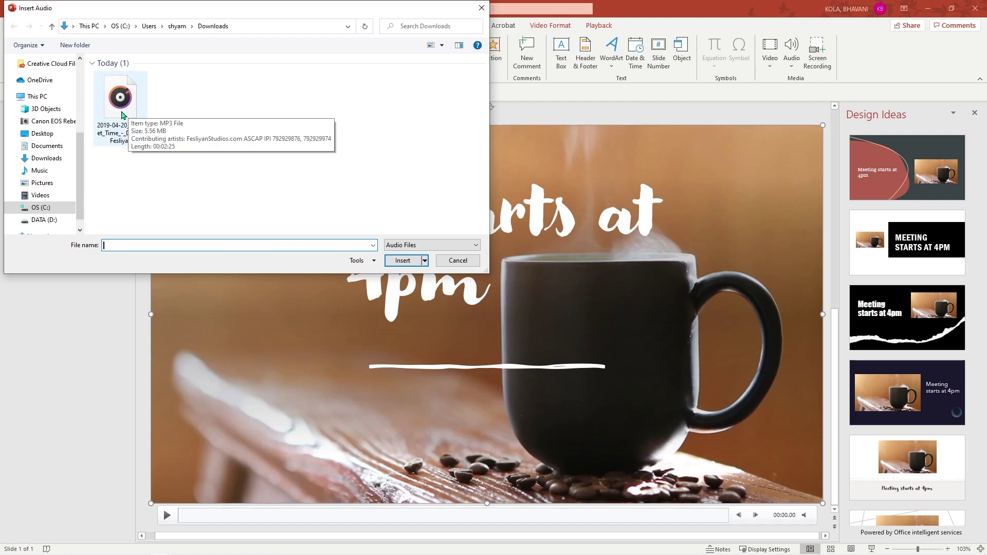
click(123, 115)
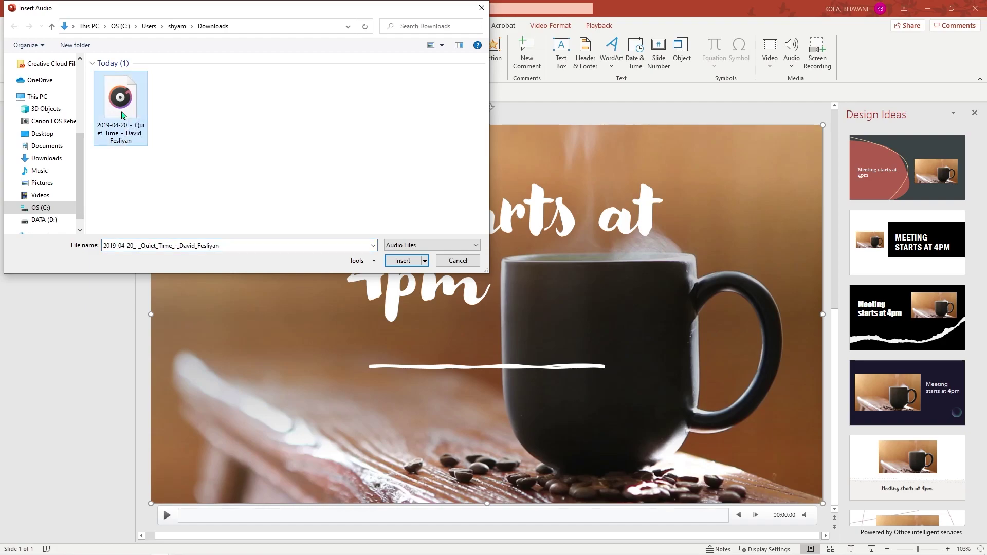
click(402, 261)
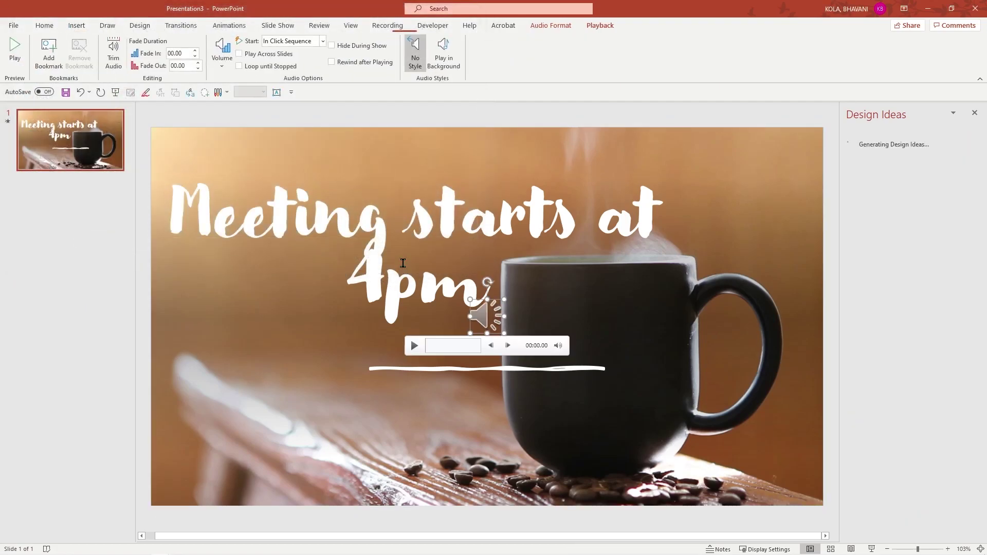
Preview the music, then move the audio icon to the slide's bottom-right corner.
click(414, 345)
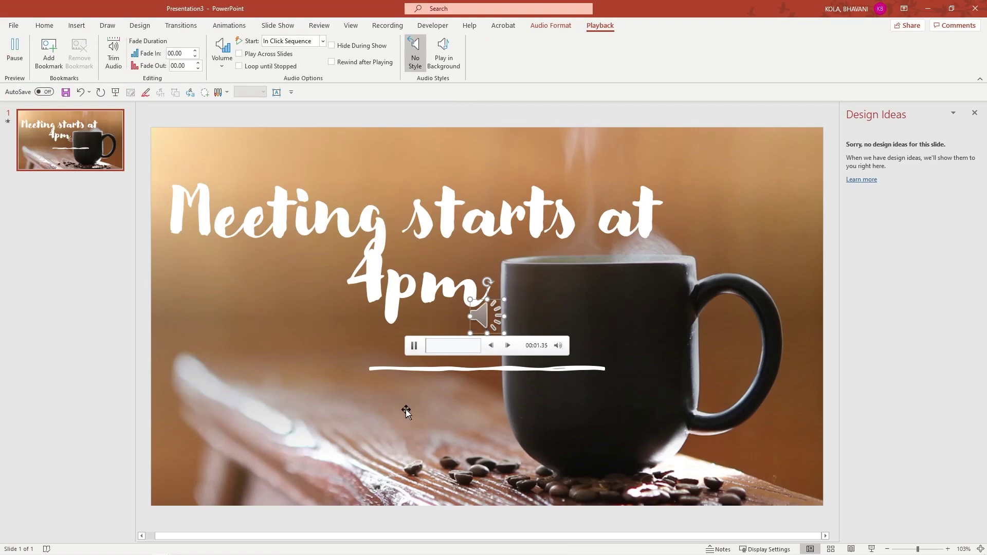
click(414, 348)
drag(488, 323, 792, 483)
Set the audio style to Play in Background, keeping Start as Automatically.
right_click(793, 481)
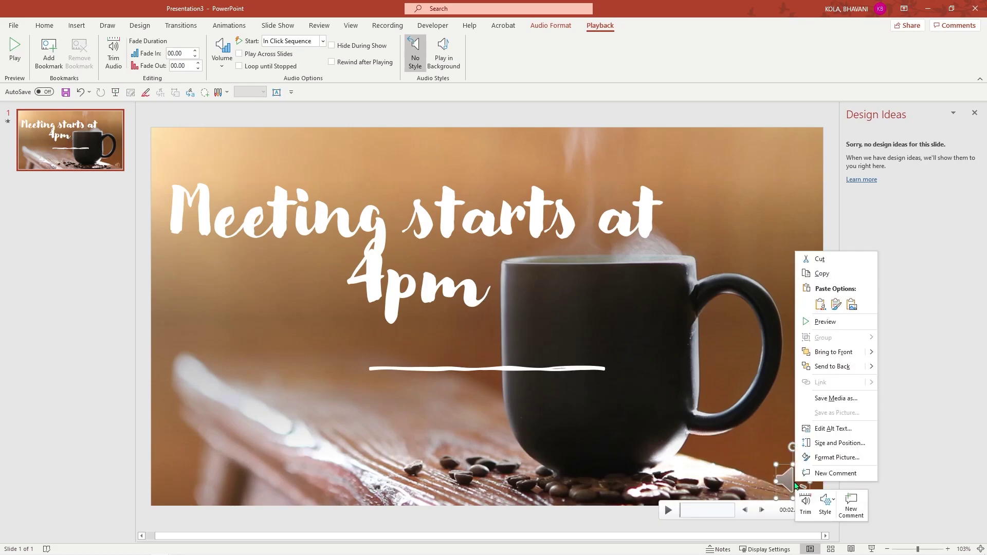
click(833, 501)
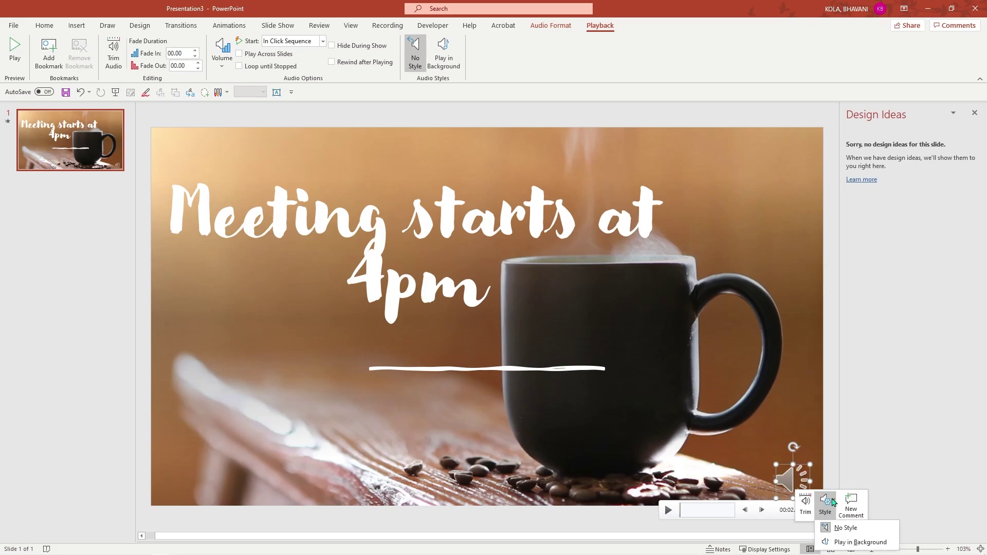
click(843, 542)
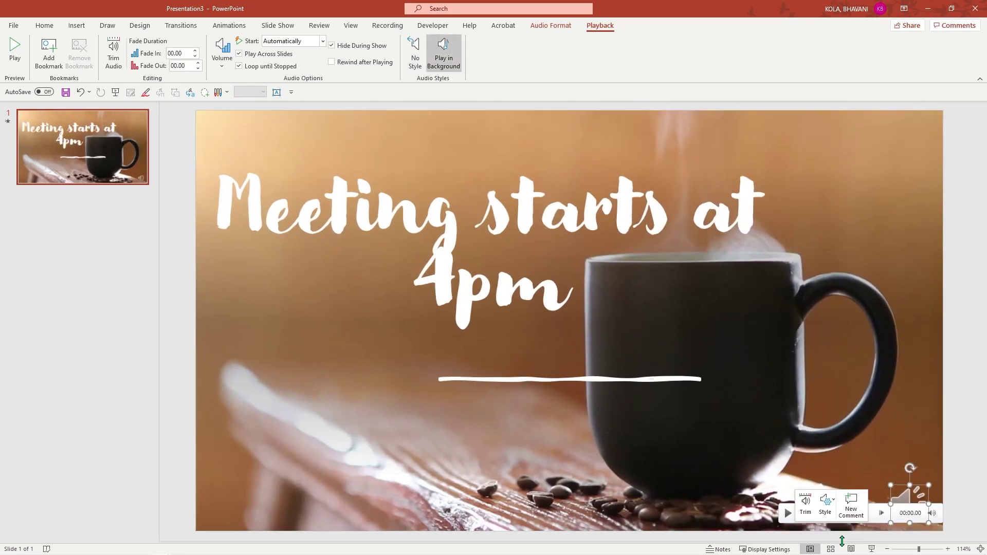
click(321, 42)
click(308, 69)
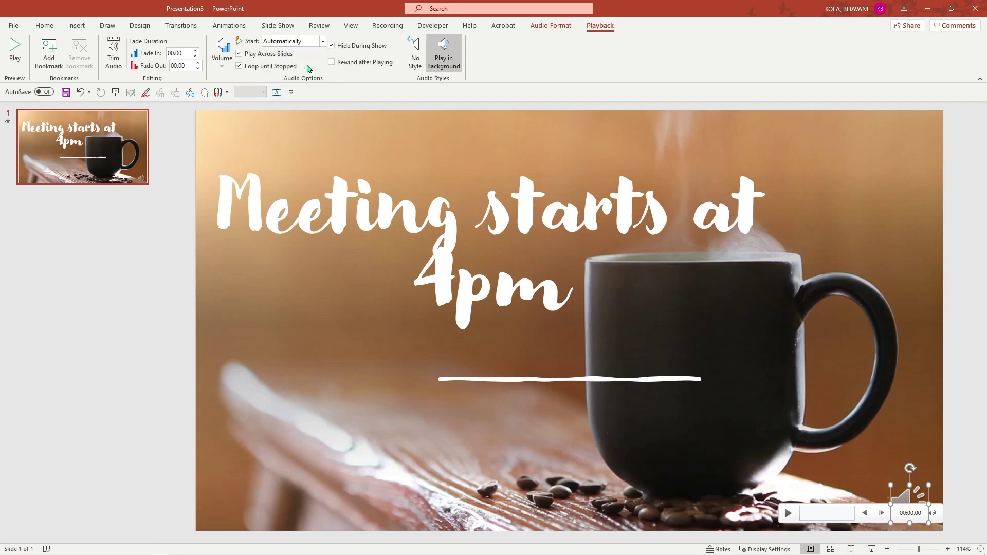
Switch to the Slide Show ribbon to see the start and setup options.
click(275, 26)
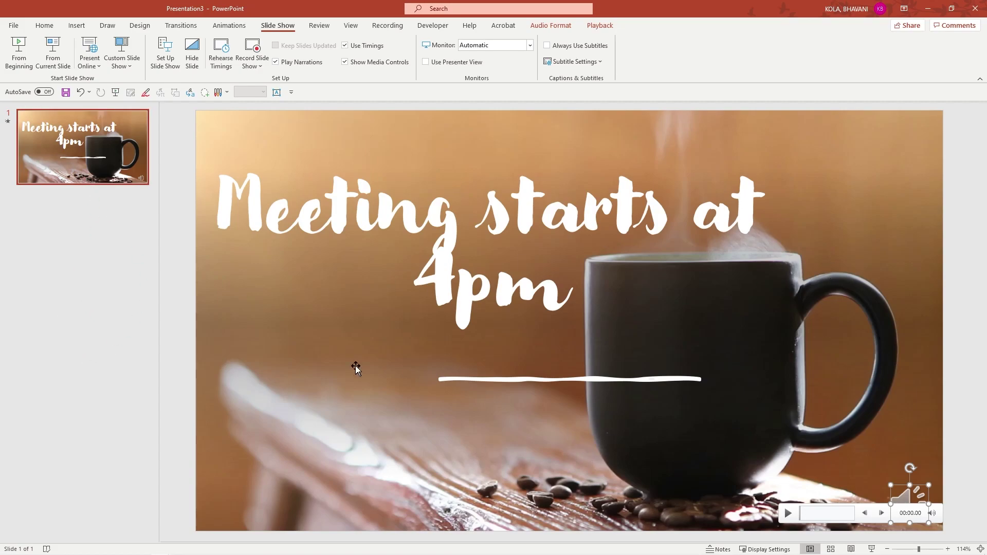
Switch to the Presentation2 window and play its blue smoke video.
mouse_move(258, 550)
mouse_move(162, 550)
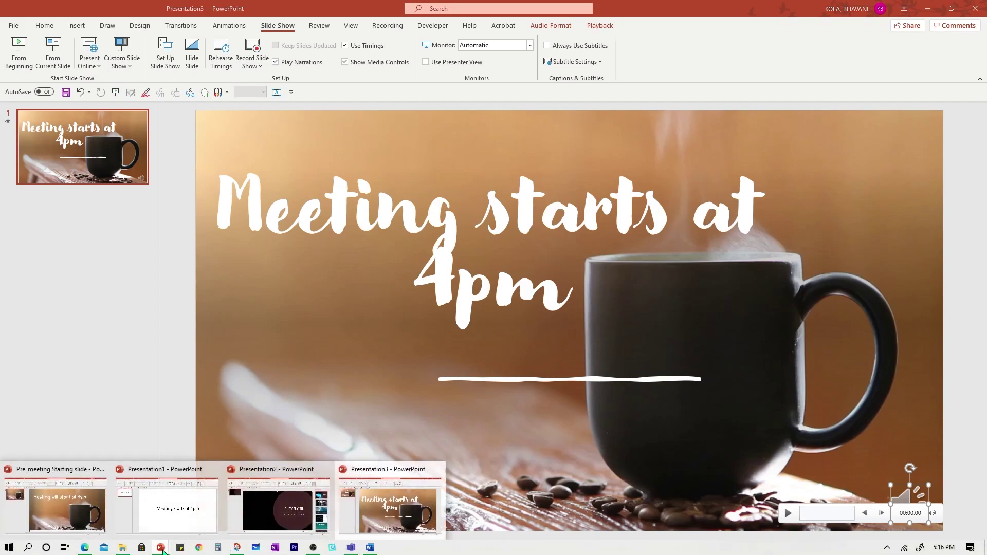
click(255, 517)
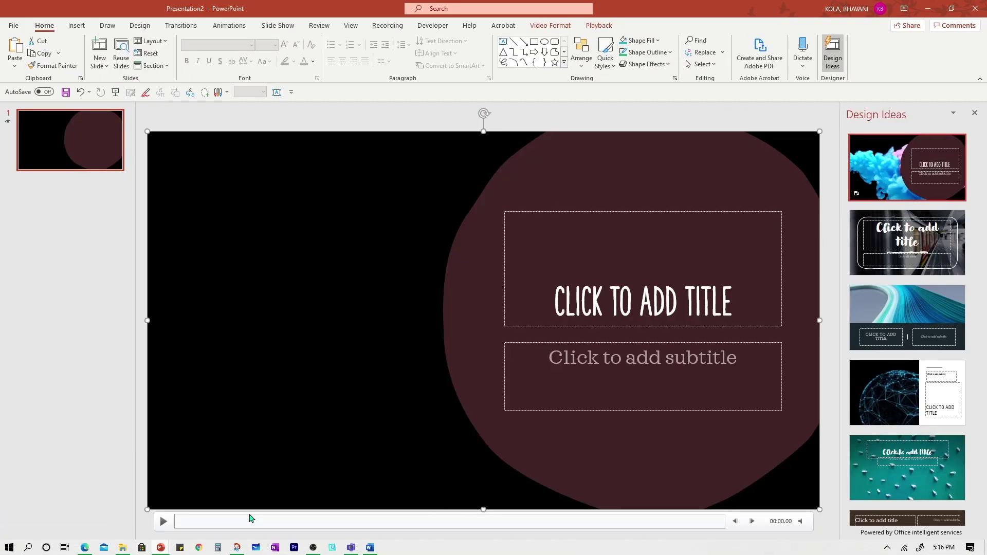
click(164, 522)
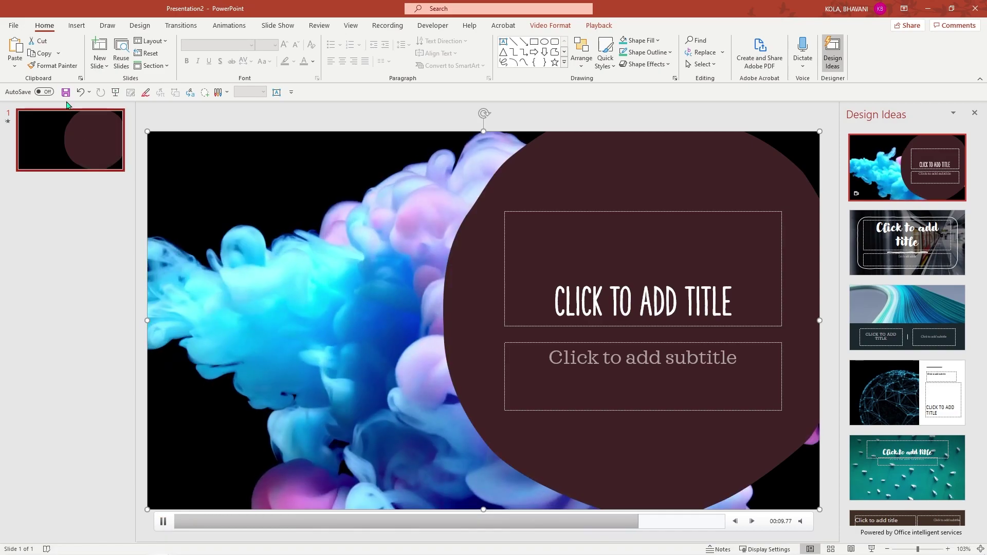
Create a new blank presentation titled 'nature' and show Design Ideas for it.
click(13, 25)
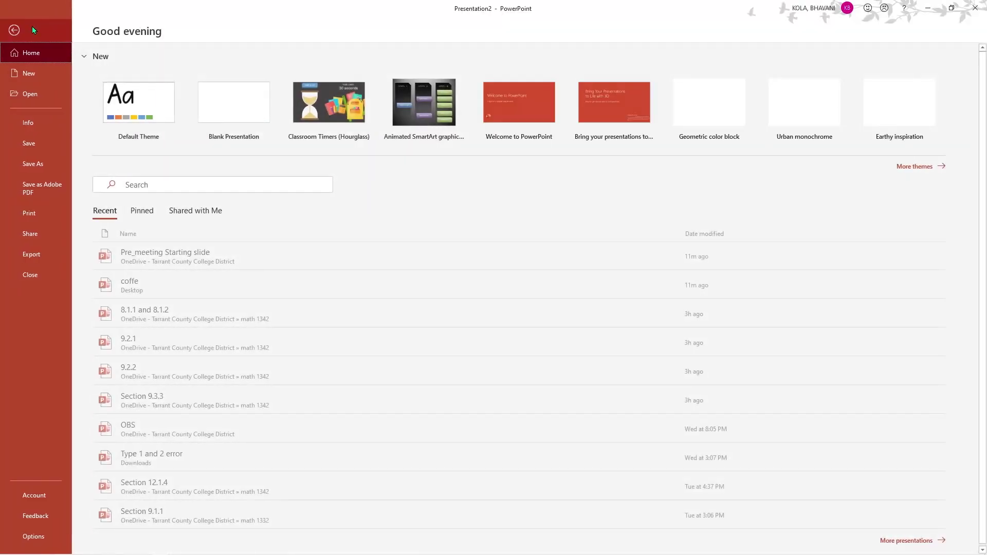
click(232, 95)
click(496, 285)
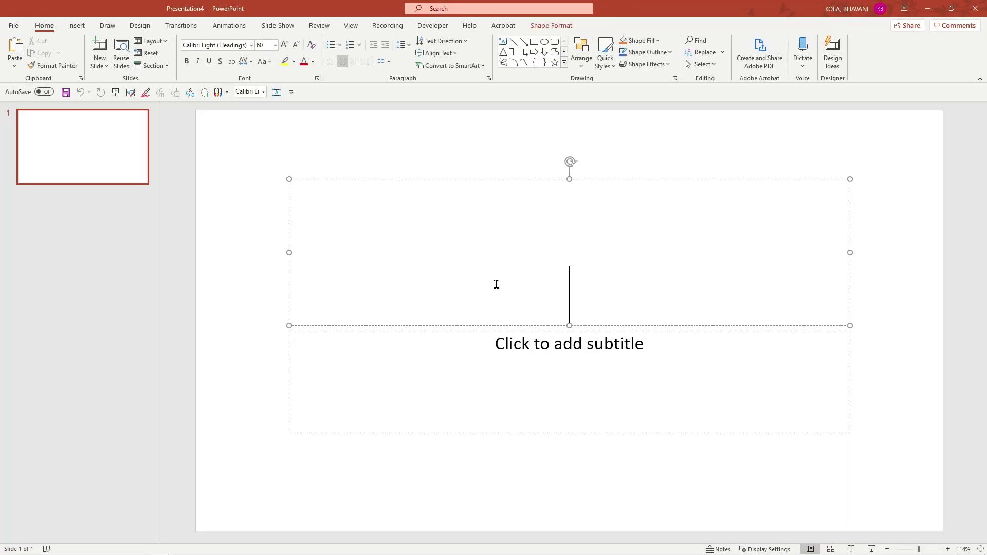
text(nature)
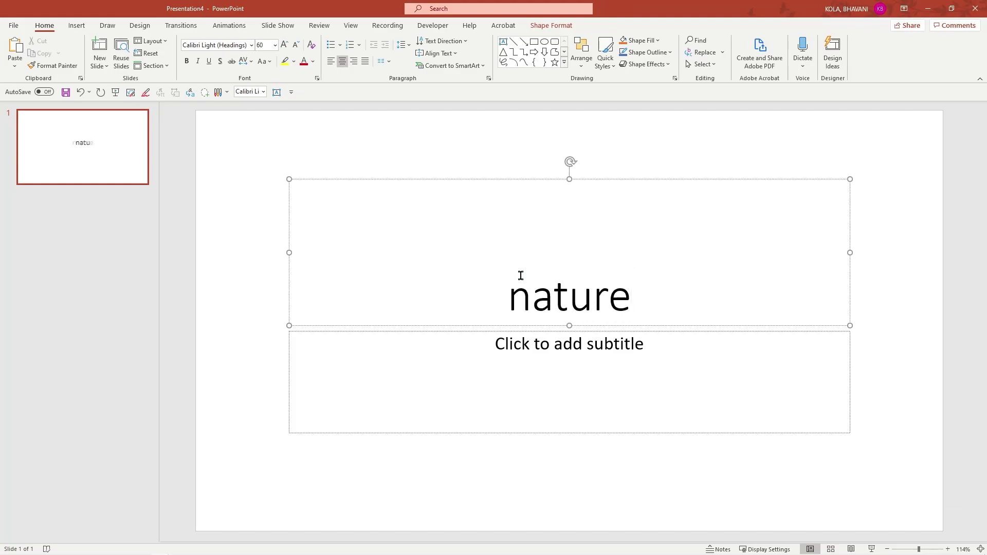
key(Return)
click(601, 330)
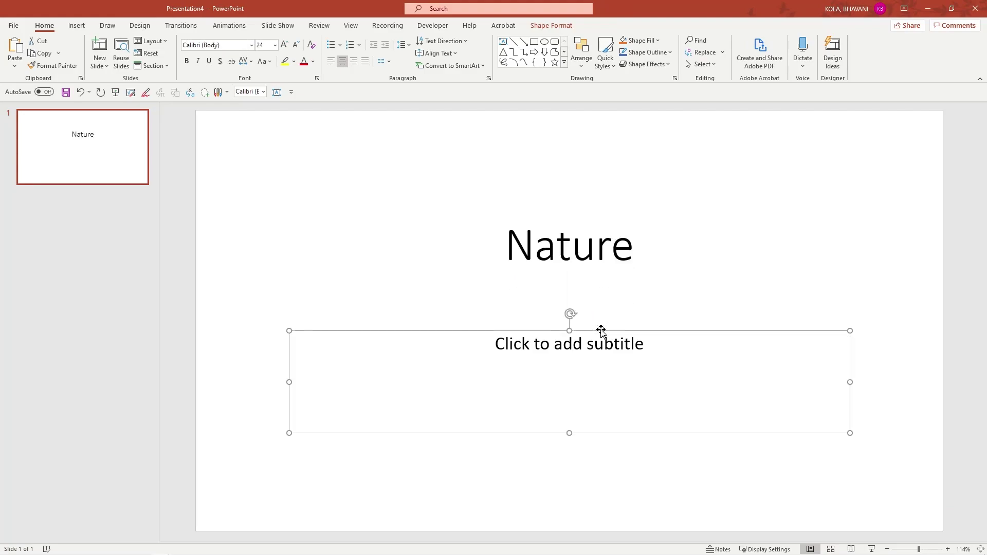
click(833, 54)
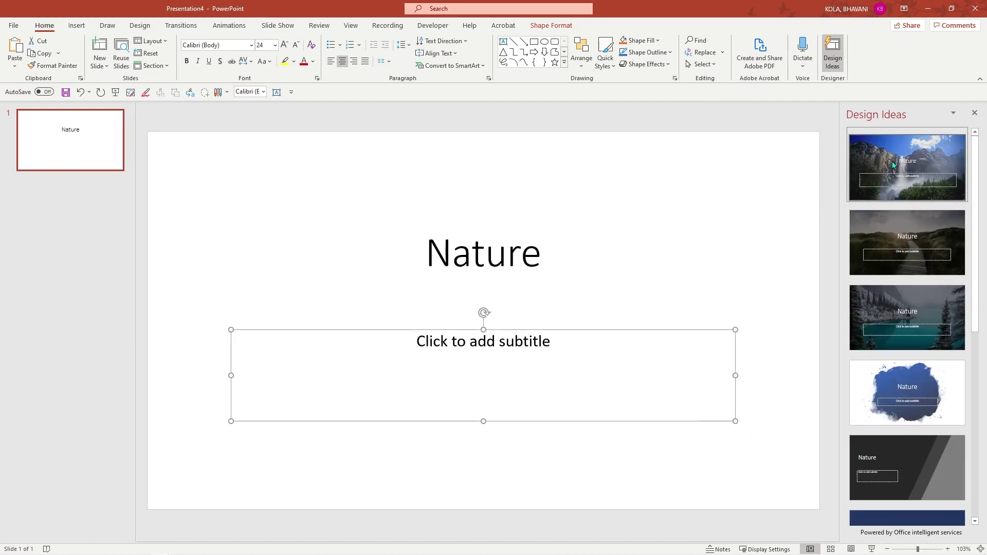
Apply the waterfall mountain design to the Nature slide and drag its subtitle lower.
click(895, 164)
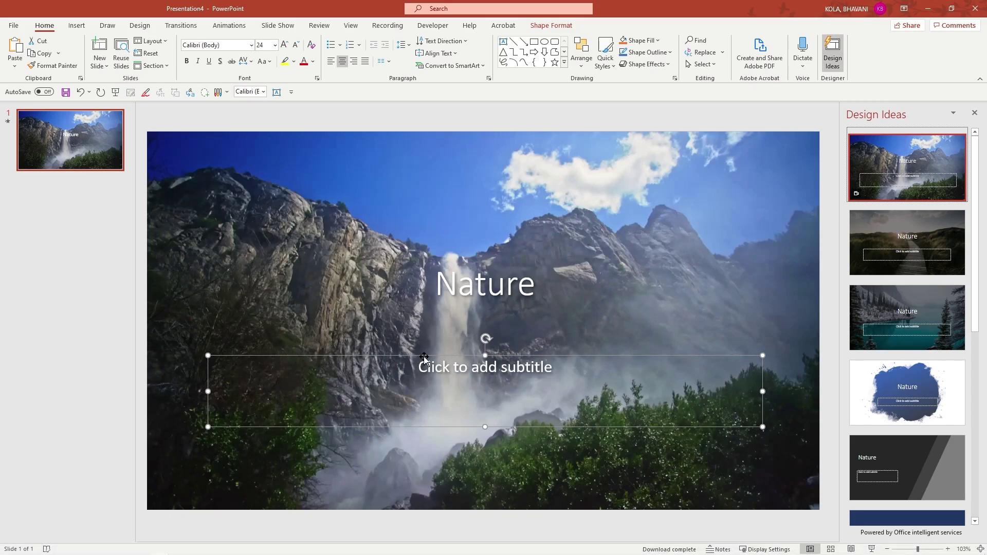
drag(424, 359, 420, 398)
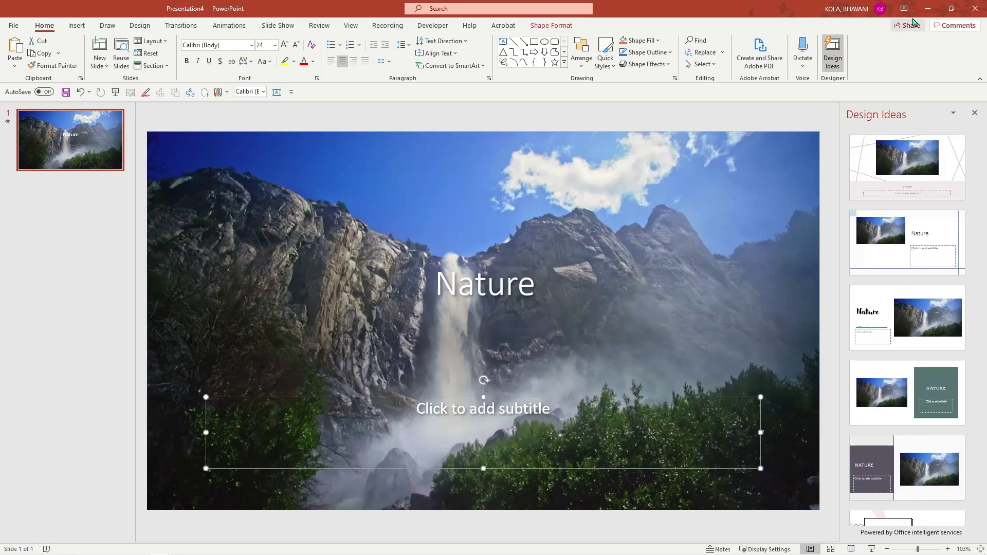
mouse_move(464, 353)
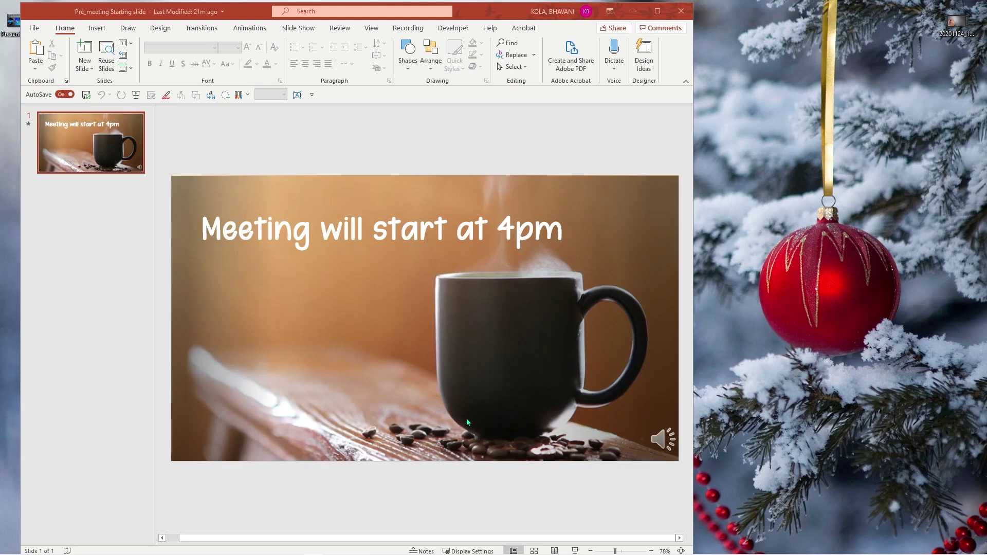
In Teams, start and join the Virtual Office Hours meeting with Meet and Join now.
mouse_move(297, 553)
click(350, 548)
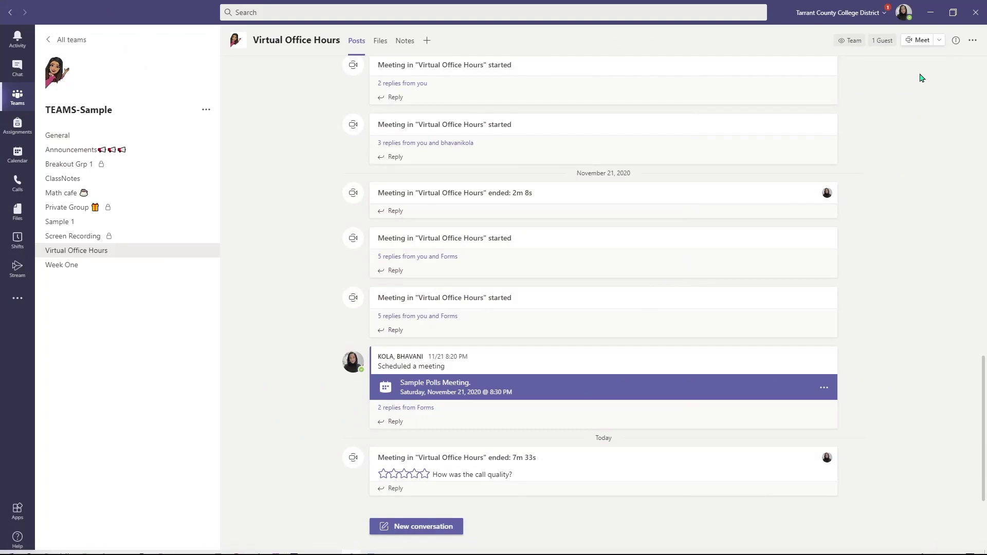
click(918, 40)
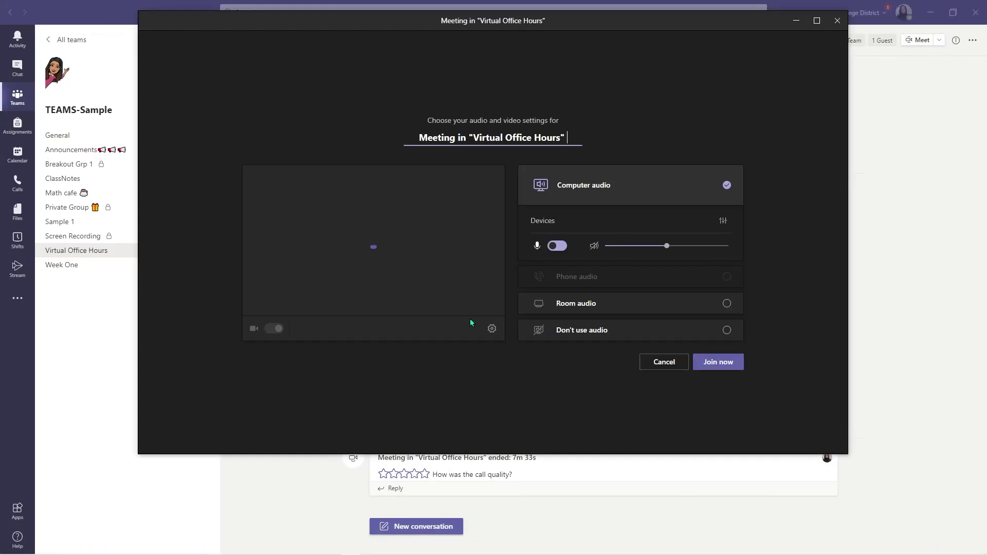
click(720, 363)
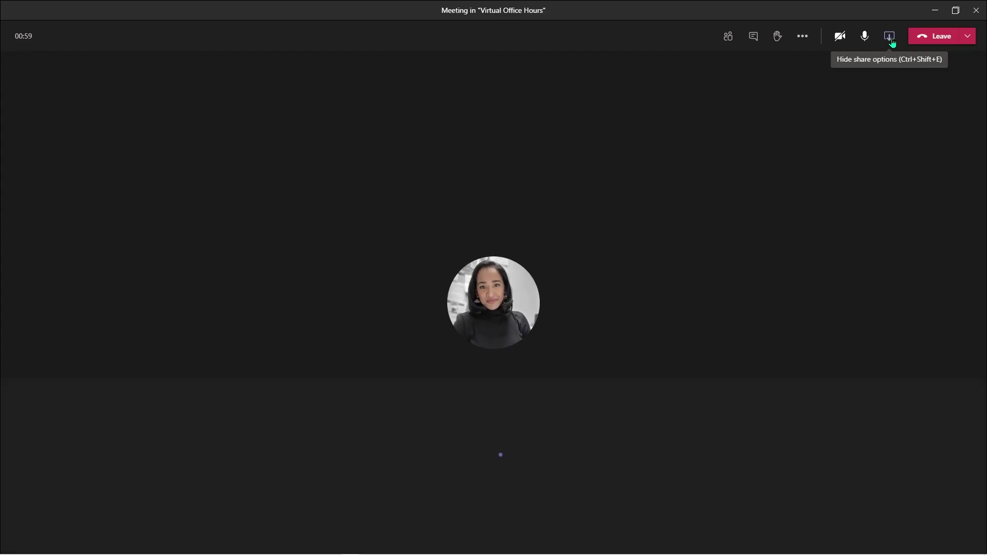
Share the PowerPoint presentation window into the meeting with computer sound included.
click(889, 36)
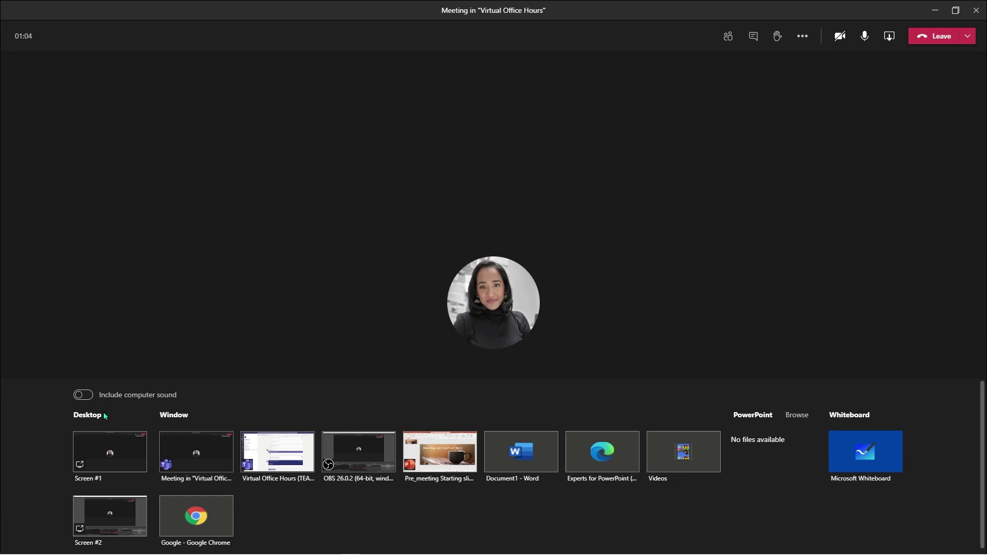
click(83, 394)
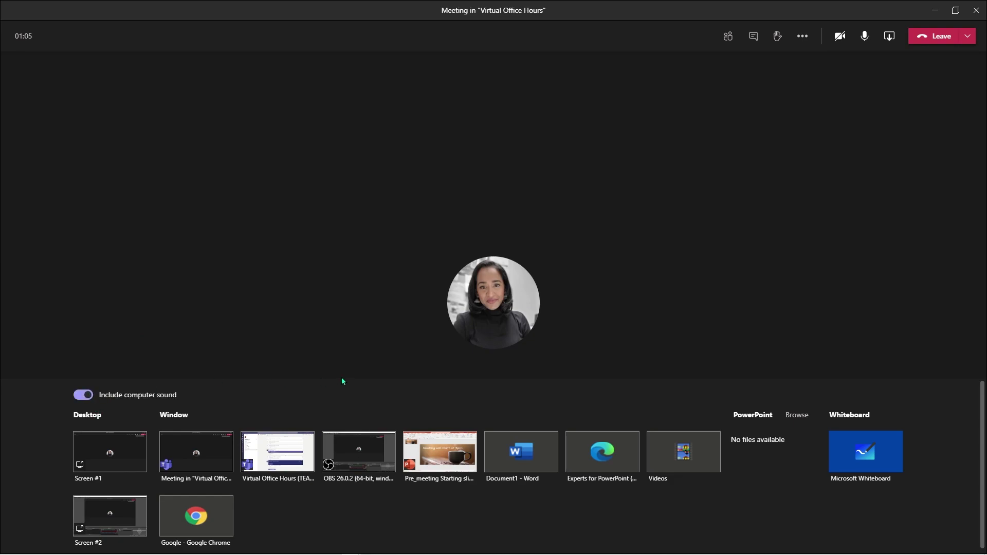
click(417, 466)
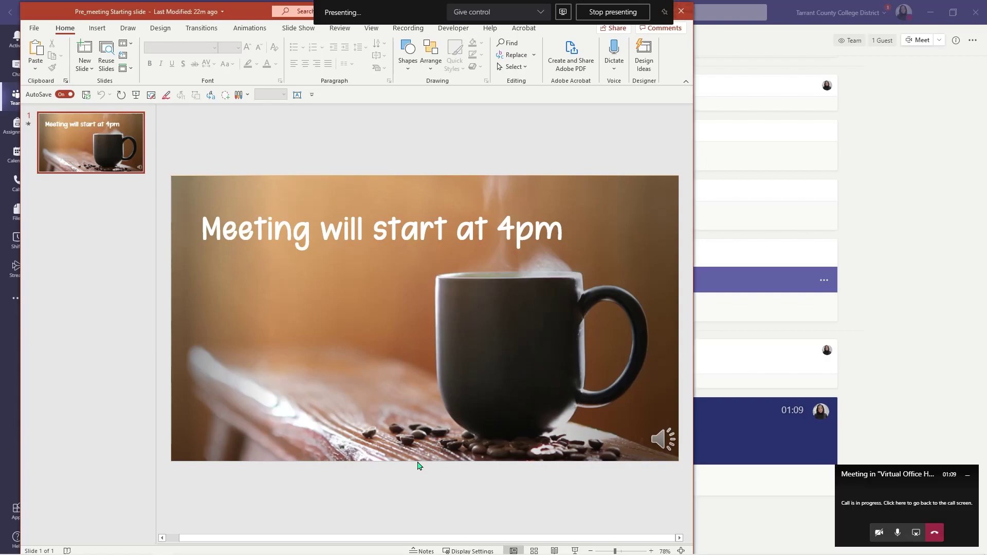
Set the show type to Browsed by an individual (window), then start from the current slide.
drag(246, 10, 242, 16)
click(297, 34)
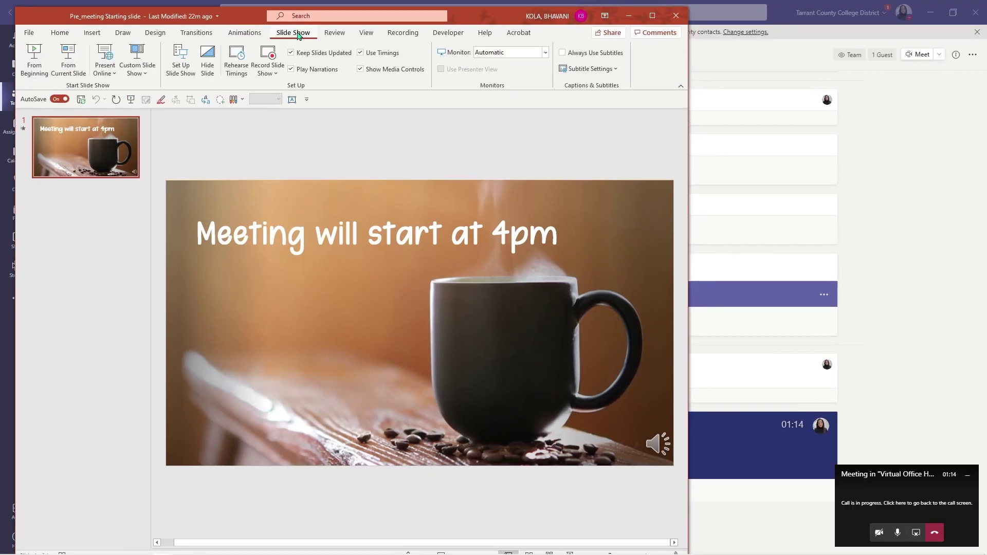
click(188, 70)
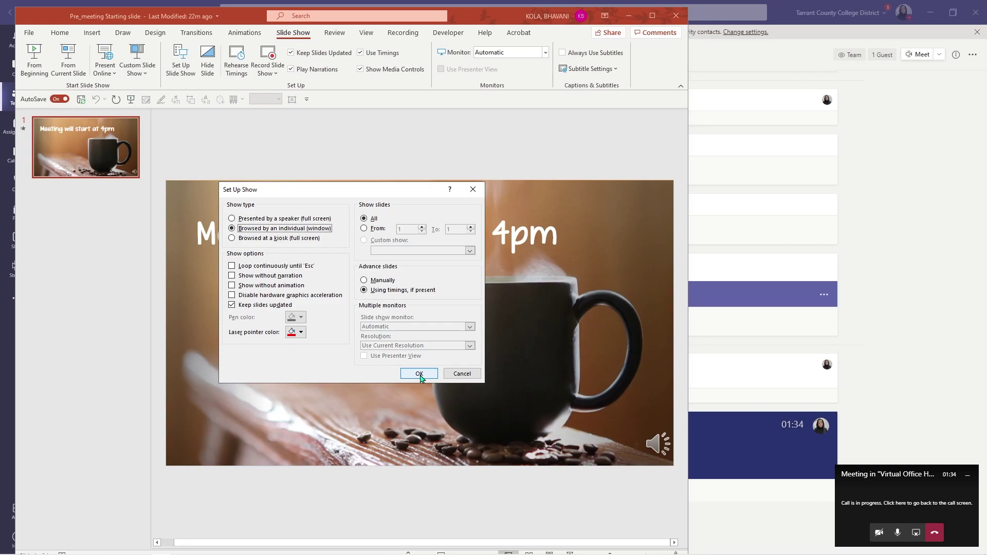
click(419, 374)
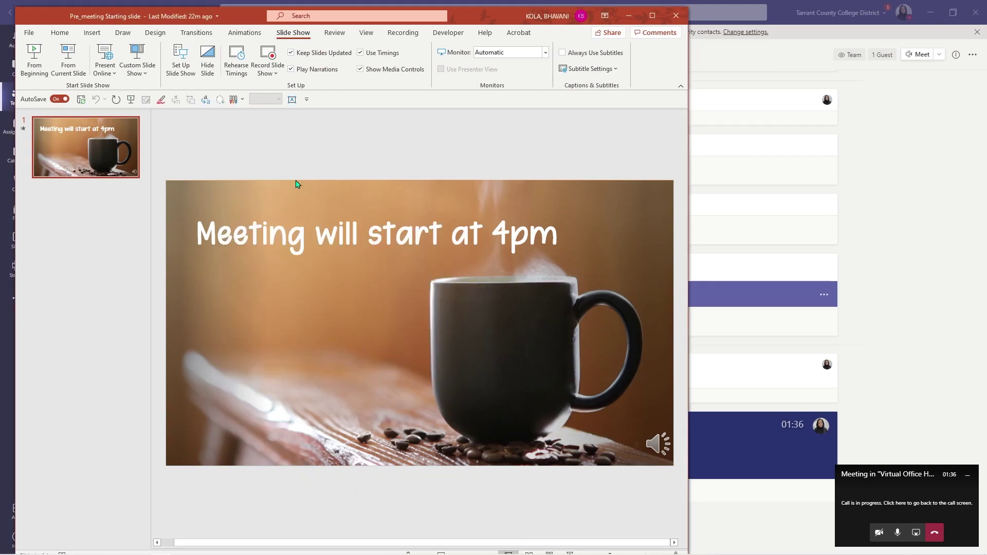
click(54, 57)
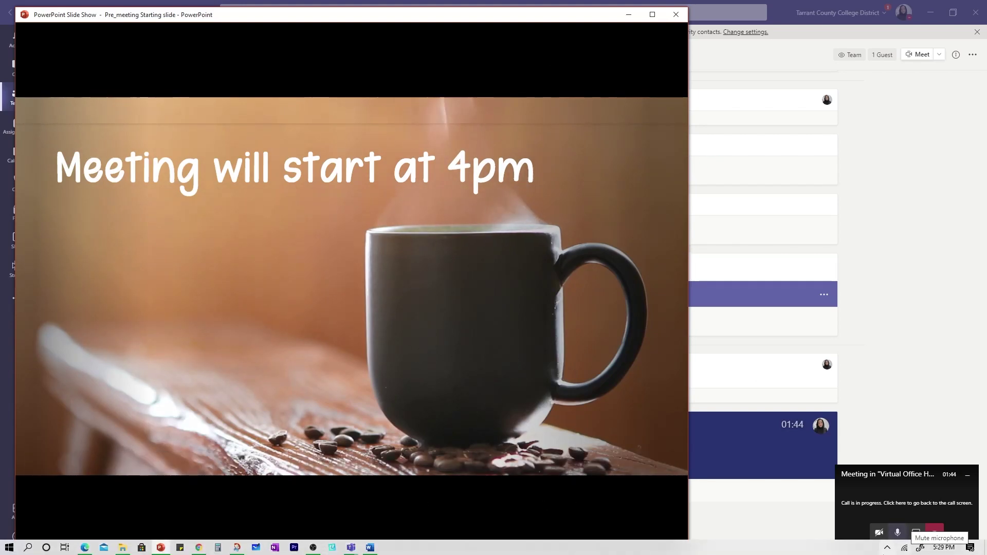
Check the speaker volume in the system tray, then drag the slide show window wider.
click(888, 551)
click(918, 488)
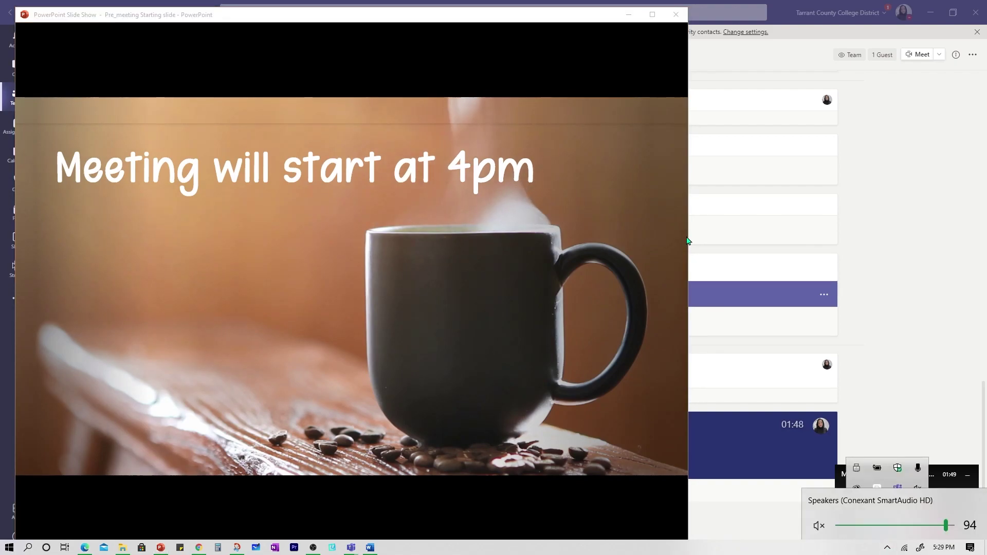
click(688, 241)
drag(688, 241, 654, 174)
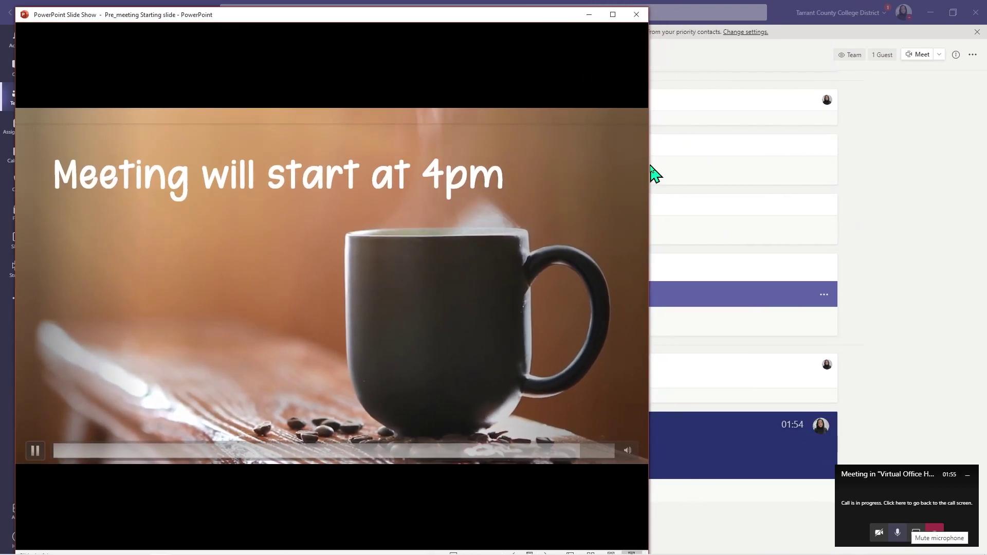
After switching to Teams, bring the slide show window back in front and widen it further.
click(923, 165)
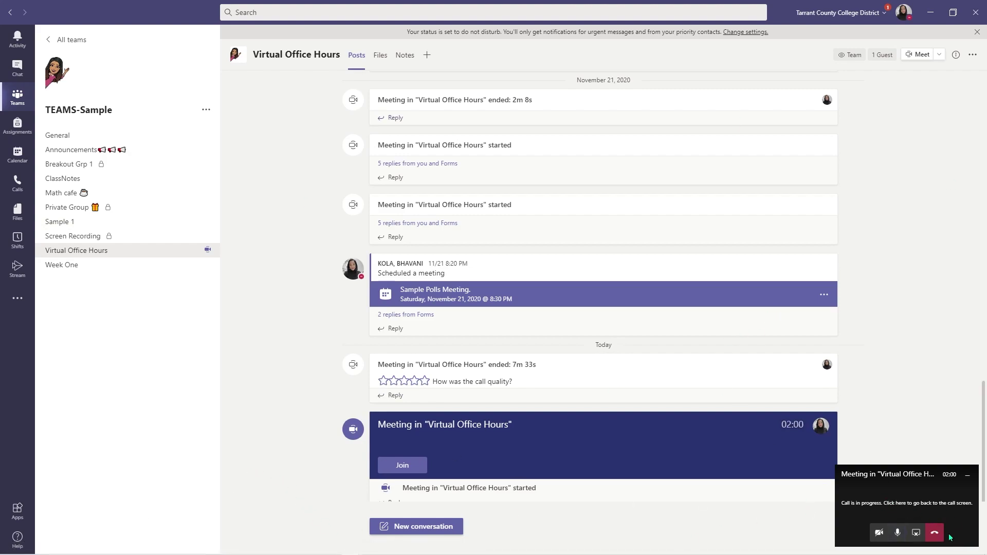
mouse_move(186, 548)
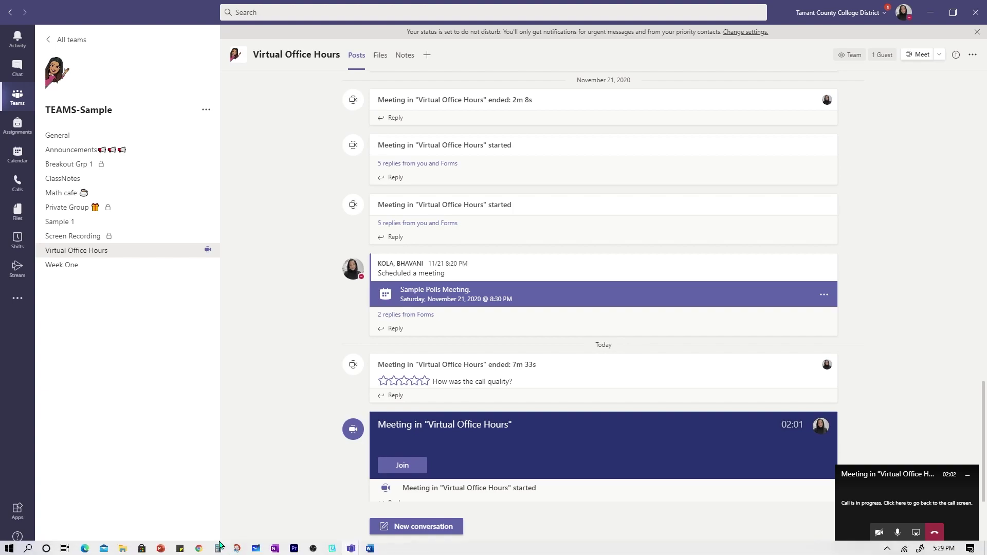
click(161, 547)
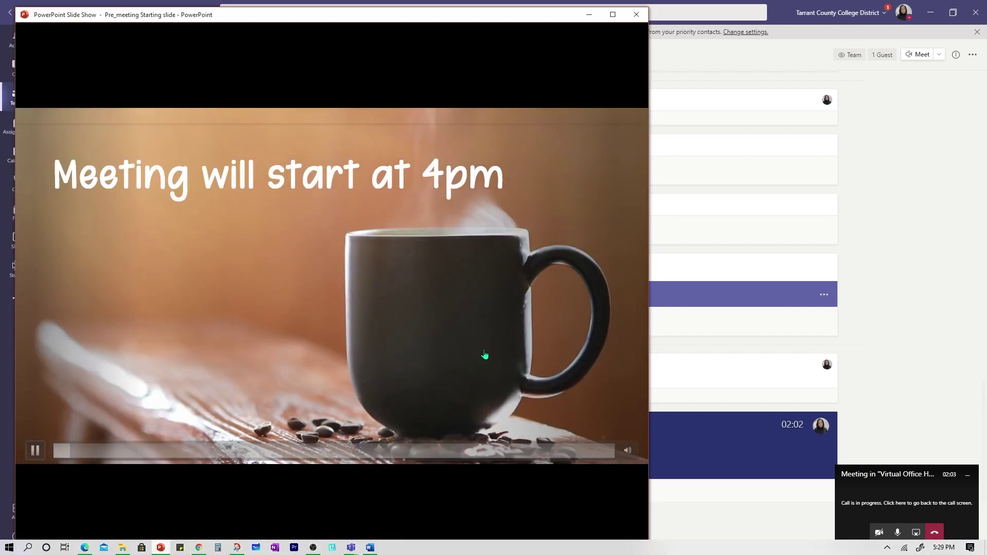
drag(650, 247, 824, 221)
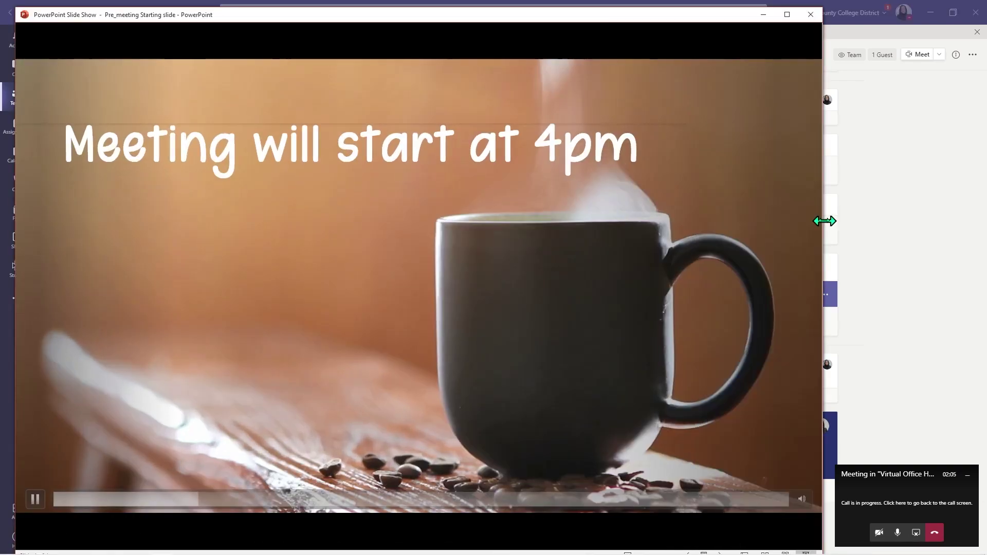